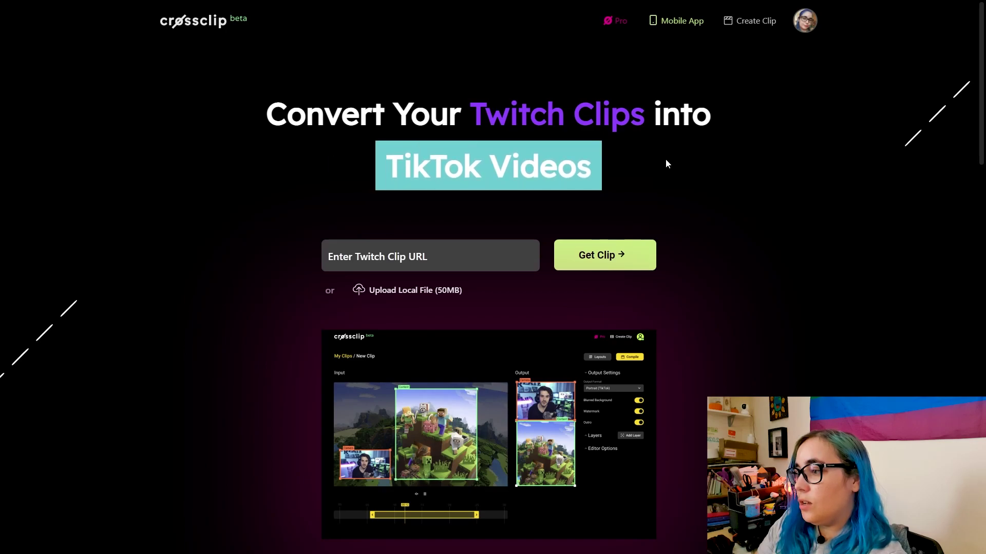
- Leave fullscreen and copy the ACHOOOOOOO clip's web address from the Twitch tab
{"action": "scroll", "coordinate": [155, 203], "scroll_direction": "down", "scroll_amount": 2}
{"action": "scroll", "coordinate": [155, 203], "scroll_direction": "up", "scroll_amount": 2}
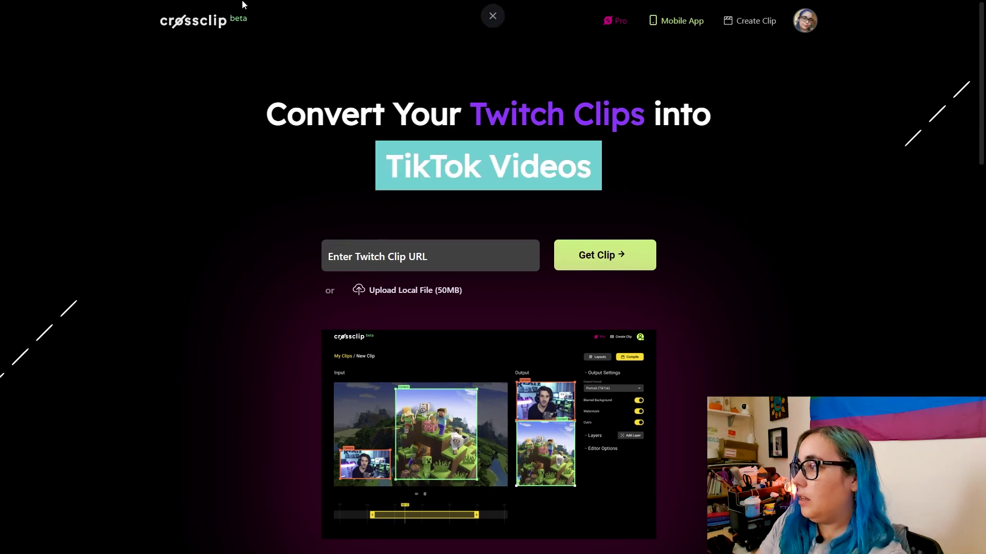
{"action": "left_click", "coordinate": [493, 35]}
{"action": "left_click", "coordinate": [192, 7]}
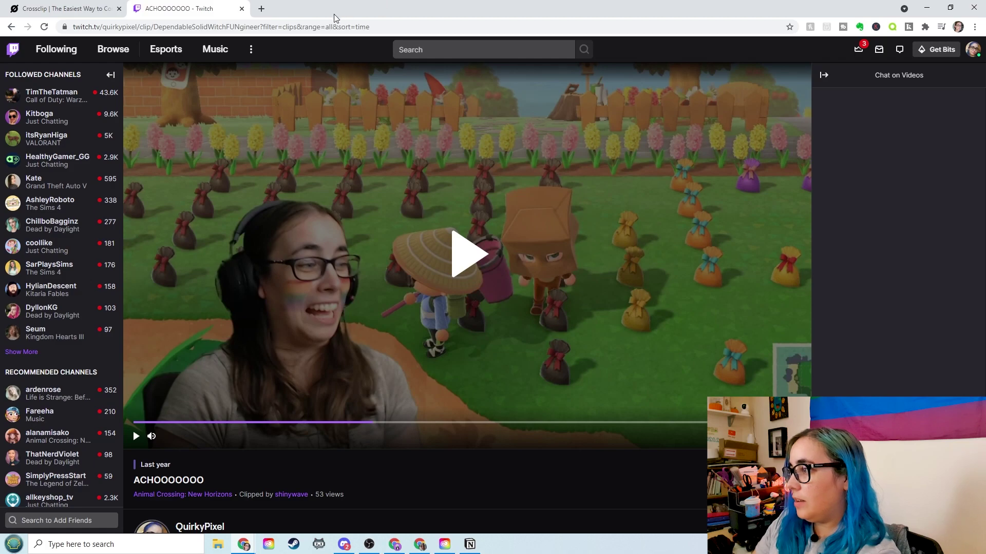
{"action": "left_click", "coordinate": [309, 29]}
{"action": "key", "text": "ctrl+Tab"}
- Paste the clip link into Crossclip's Twitch URL field and fetch the clip
{"action": "key", "text": "F11"}
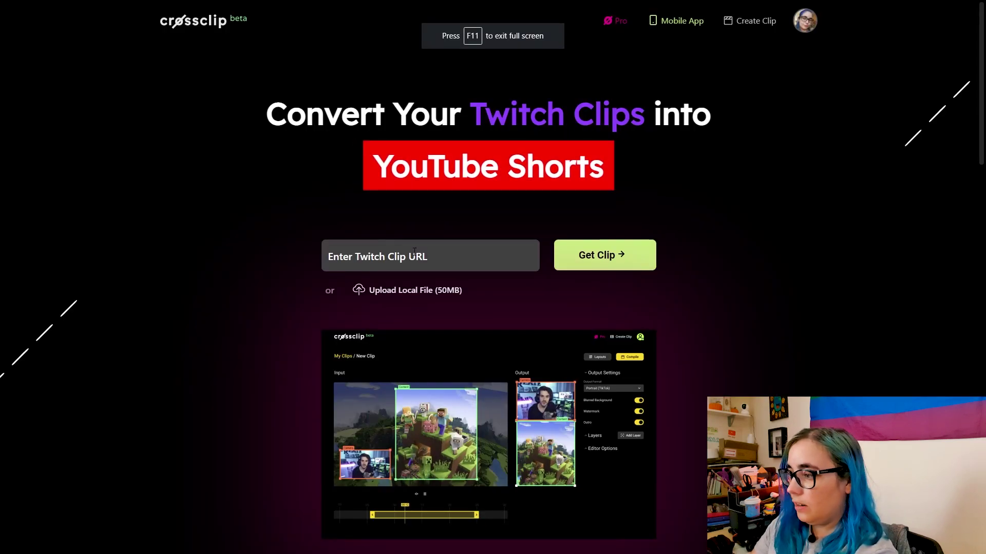
{"action": "left_click", "coordinate": [415, 252]}
{"action": "key", "text": "ctrl+v"}
{"action": "left_click", "coordinate": [604, 255]}
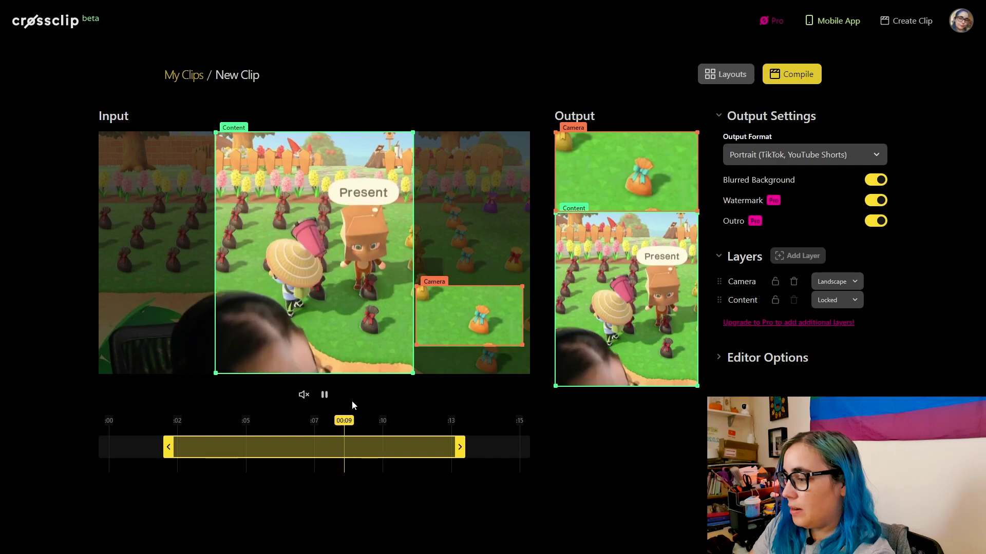
- Drag the timeline trim handles so the clip starts around 0:03 and runs to the end
{"action": "left_click_drag", "start_coordinate": [172, 449], "coordinate": [87, 460]}
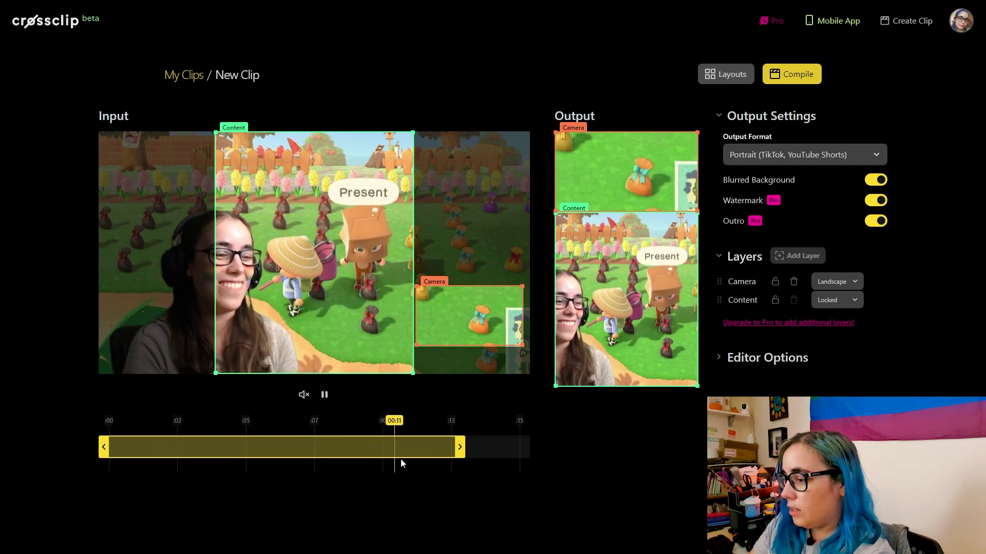
{"action": "left_click_drag", "start_coordinate": [460, 447], "coordinate": [524, 450]}
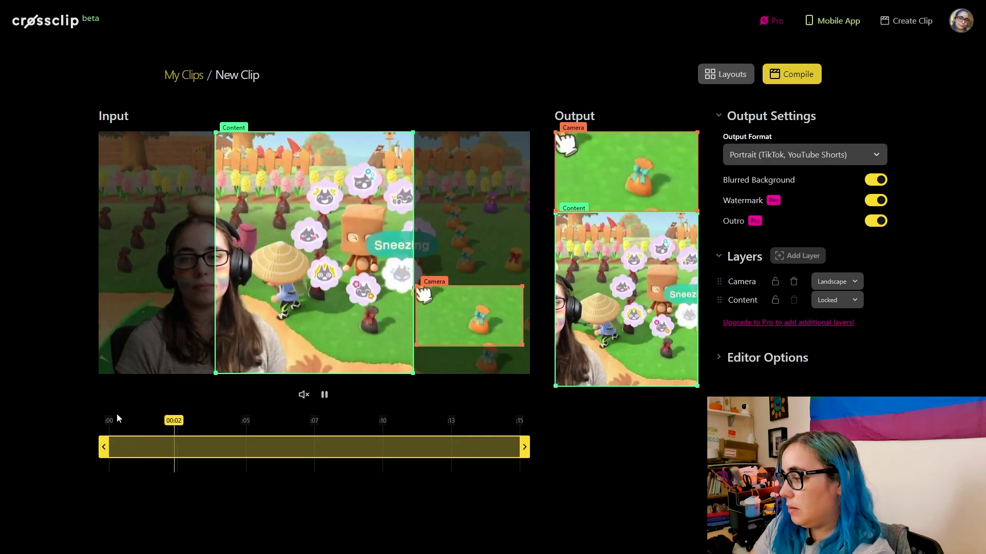
{"action": "left_click_drag", "start_coordinate": [101, 443], "coordinate": [191, 450]}
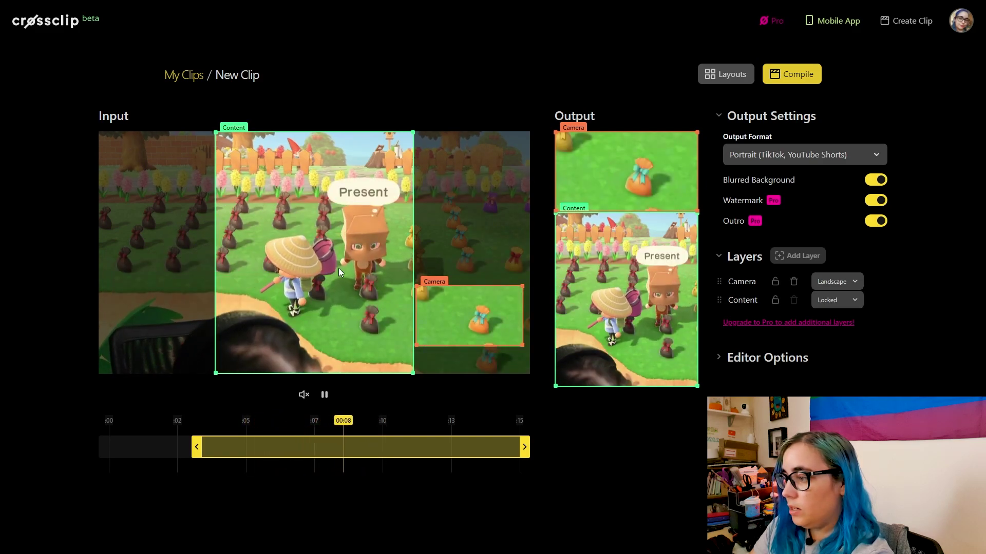
- Shift the gameplay crop right and set both Camera and Content layers to Square
{"action": "left_click_drag", "start_coordinate": [307, 266], "coordinate": [349, 267]}
{"action": "left_click", "coordinate": [842, 300]}
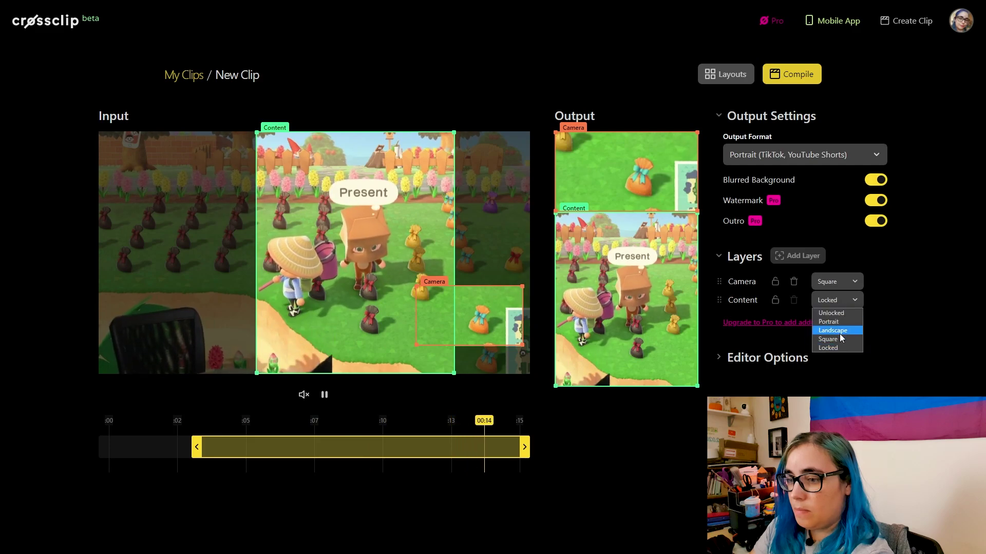
{"action": "left_click", "coordinate": [840, 334]}
{"action": "left_click", "coordinate": [383, 239]}
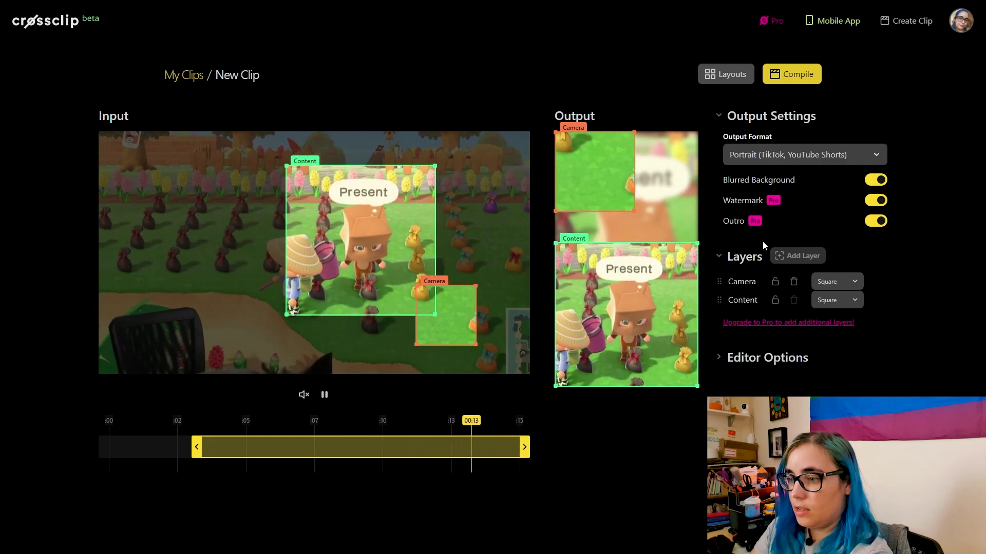
- Put the Camera layer on top and frame the streamer's webcam with an enlarged camera crop
{"action": "left_click", "coordinate": [452, 318]}
{"action": "left_click_drag", "start_coordinate": [452, 319], "coordinate": [312, 184]}
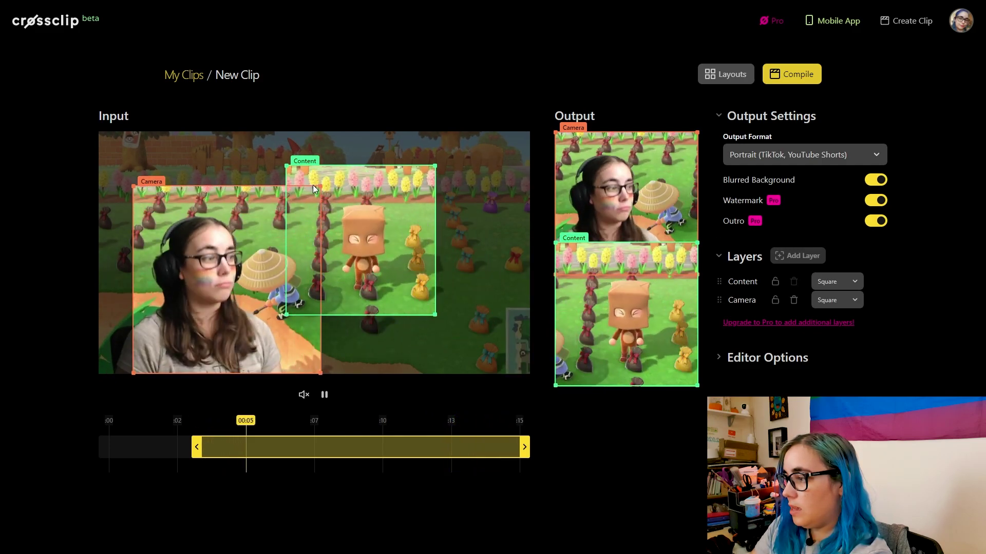
{"action": "left_click_drag", "start_coordinate": [524, 446], "coordinate": [339, 446]}
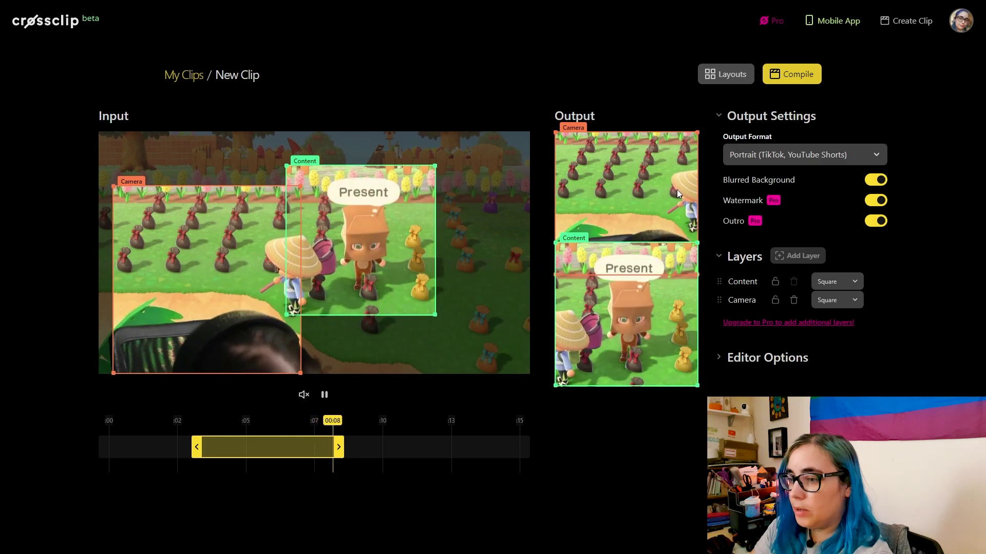
- Dismiss the layout presets without applying one and keep the Portrait output format
{"action": "left_click", "coordinate": [726, 72]}
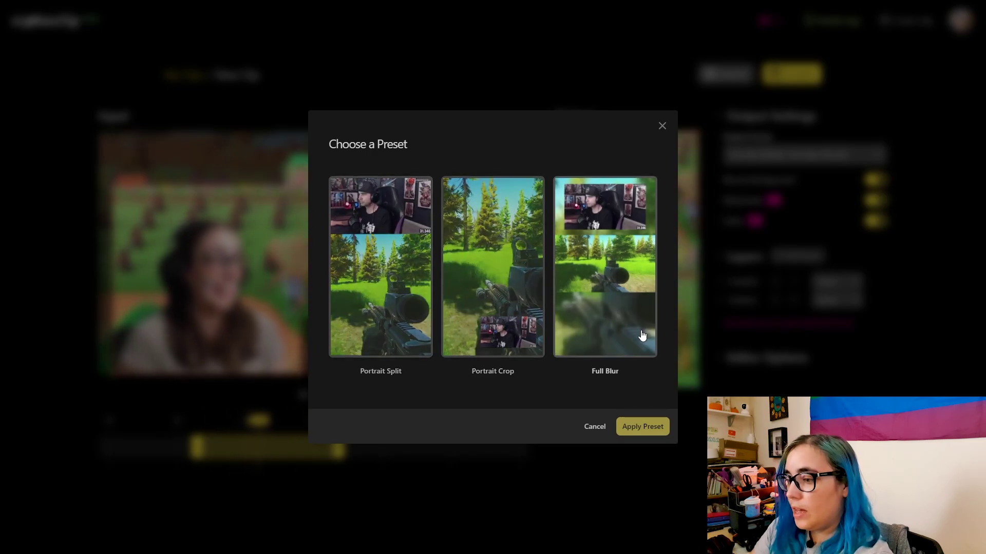
{"action": "left_click", "coordinate": [625, 425]}
{"action": "left_click", "coordinate": [804, 154]}
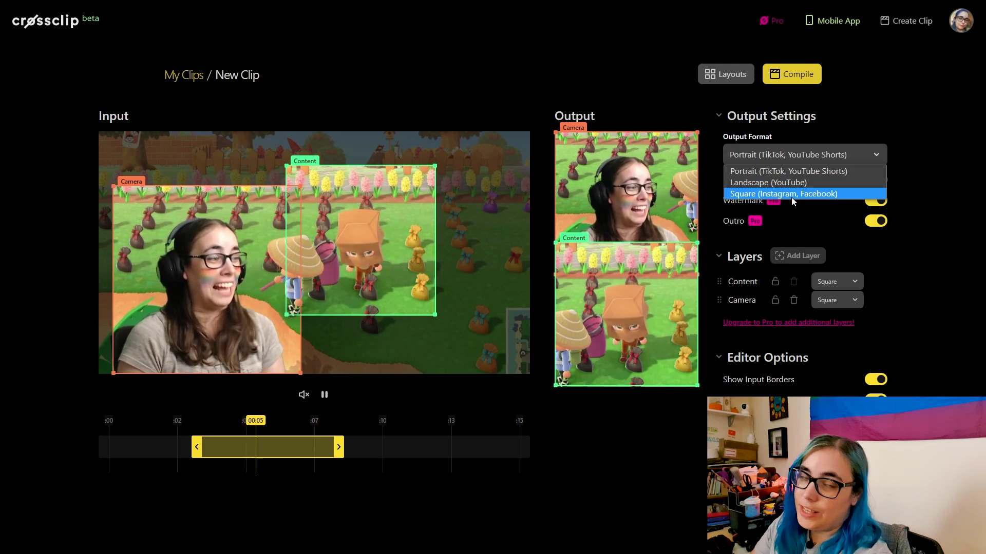
{"action": "left_click", "coordinate": [858, 124]}
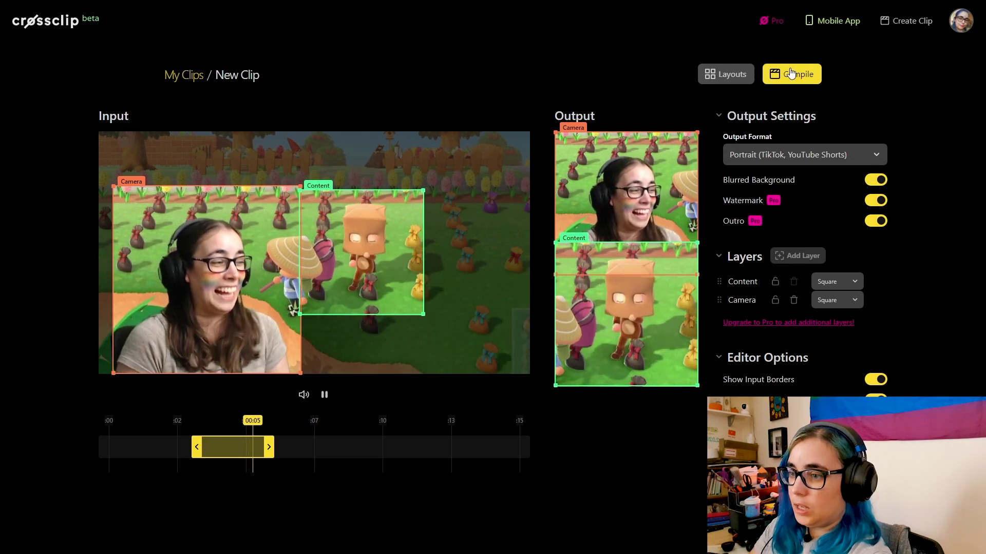
- Title the clip Achooo, keep 30 FPS and 720p quality, and start compilation
{"action": "left_click", "coordinate": [789, 73]}
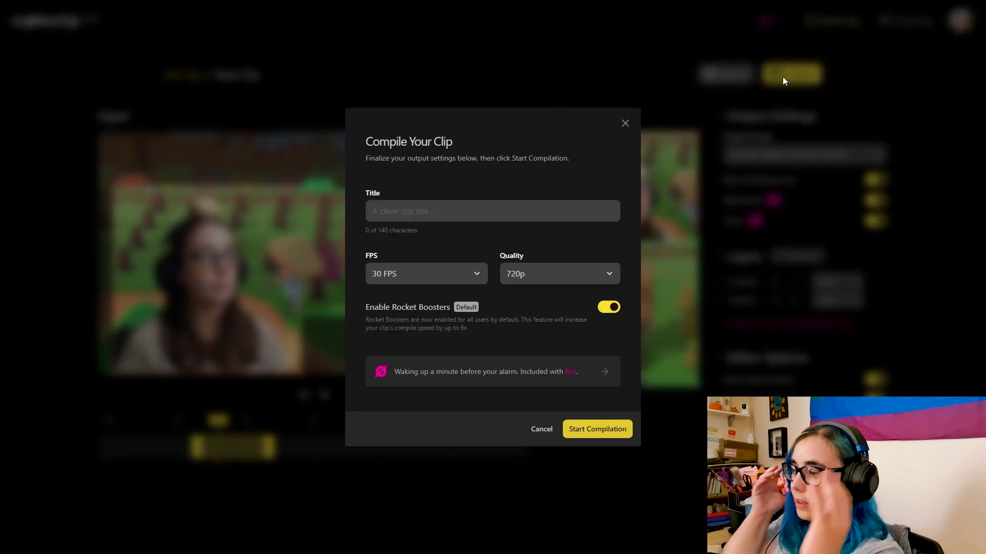
{"action": "left_click", "coordinate": [433, 218]}
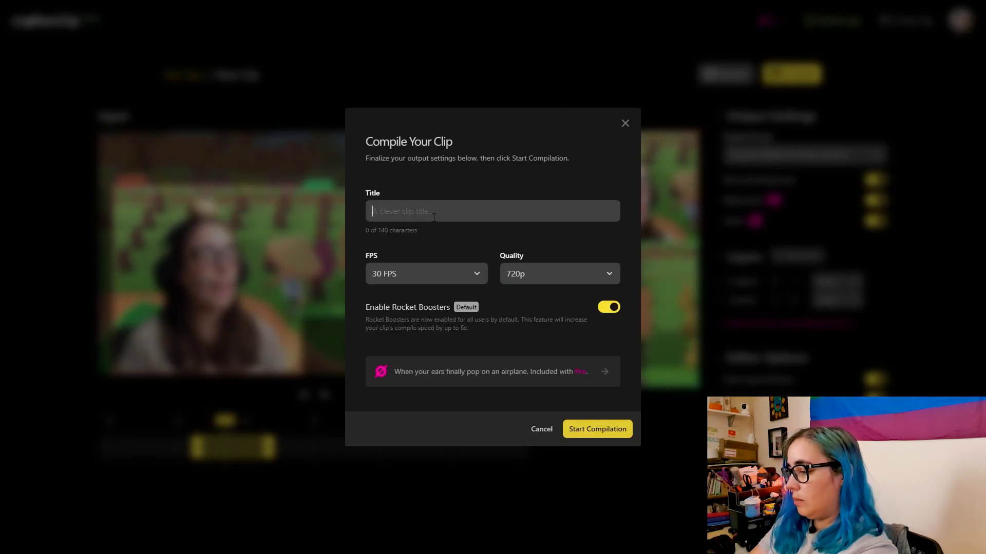
{"action": "left_click", "coordinate": [445, 273]}
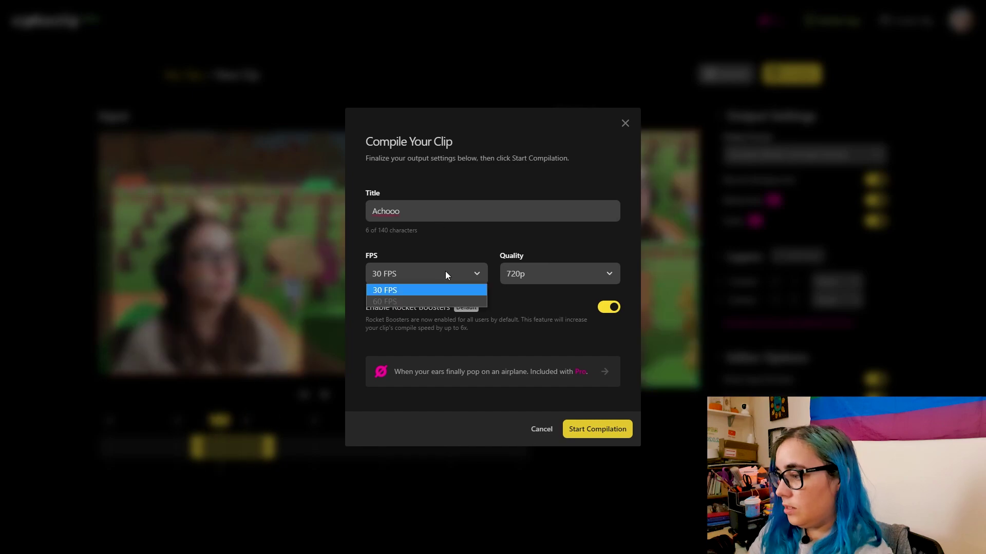
{"action": "left_click", "coordinate": [417, 291]}
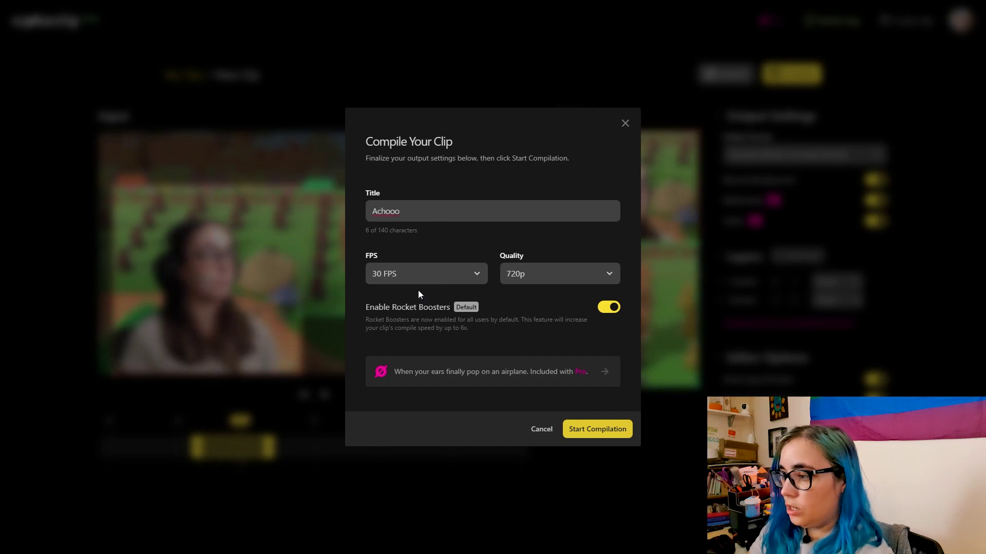
{"action": "left_click", "coordinate": [525, 277]}
{"action": "left_click", "coordinate": [444, 283]}
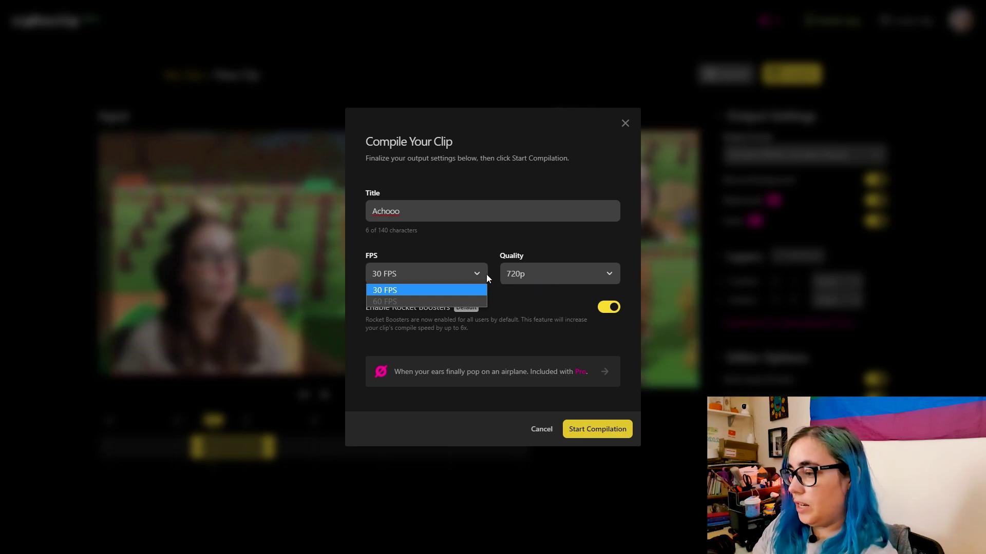
{"action": "left_click", "coordinate": [484, 274]}
{"action": "left_click", "coordinate": [593, 429]}
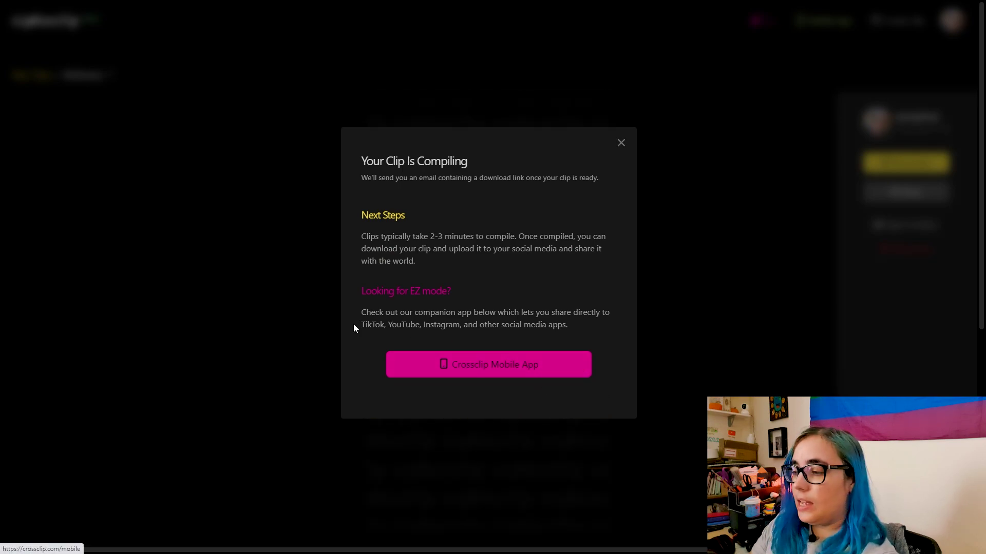
- Dismiss the compiling notice, download the Achooo clip as MP4, and open the file
{"action": "left_click", "coordinate": [621, 143]}
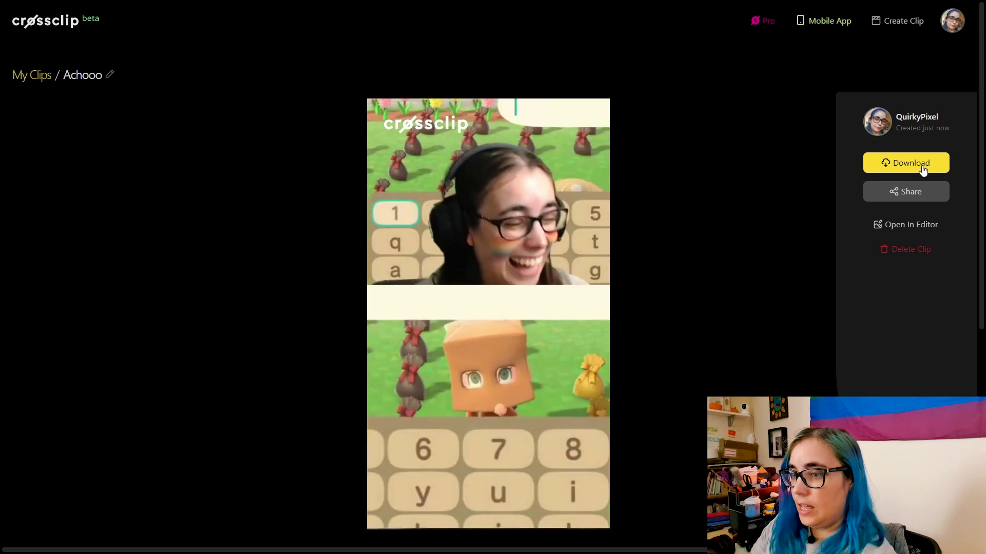
{"action": "left_click", "coordinate": [909, 165]}
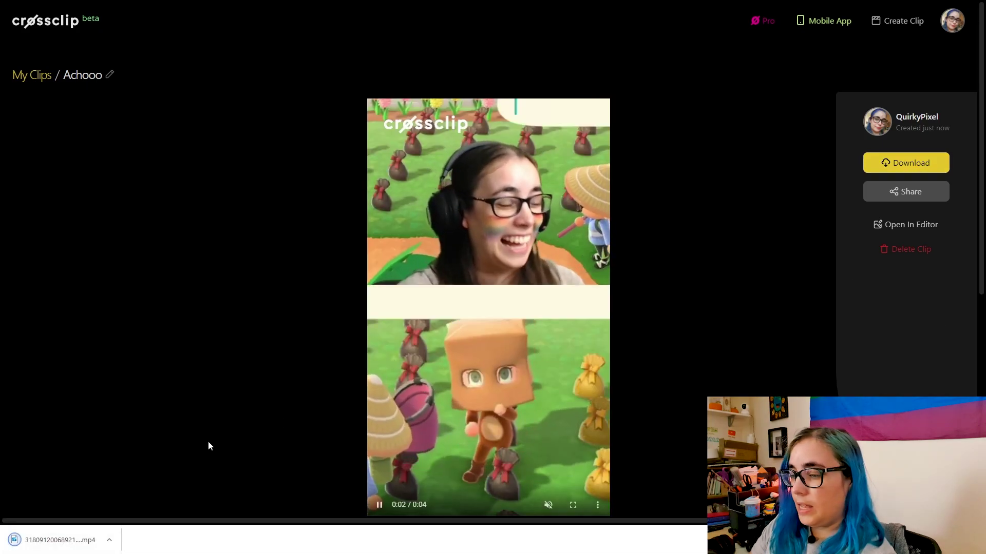
{"action": "left_click", "coordinate": [56, 540]}
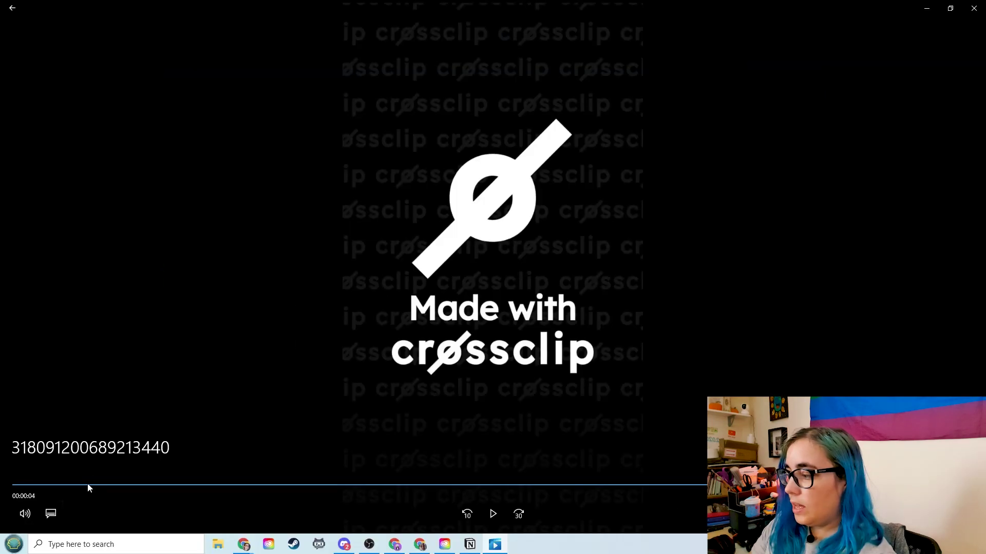
- Replay part of the downloaded clip in Movies & TV, then close the player
{"action": "left_click", "coordinate": [88, 486]}
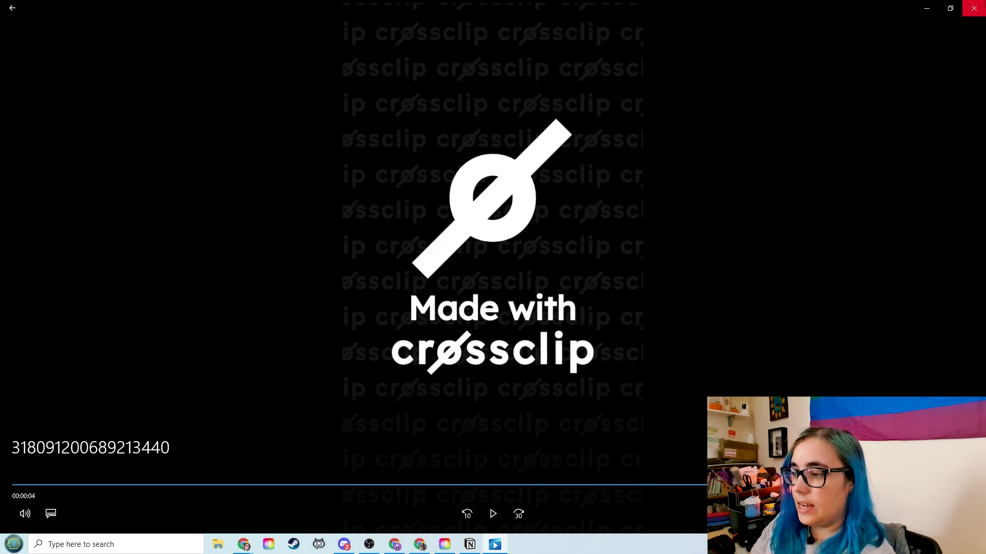
{"action": "left_click", "coordinate": [974, 8]}
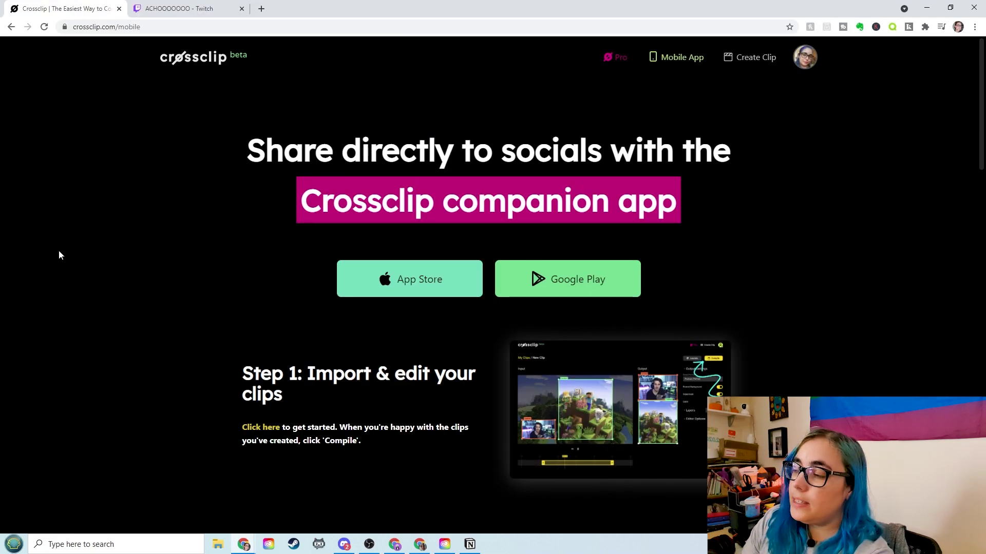
{"action": "scroll", "coordinate": [231, 226], "scroll_direction": "down", "scroll_amount": 2}
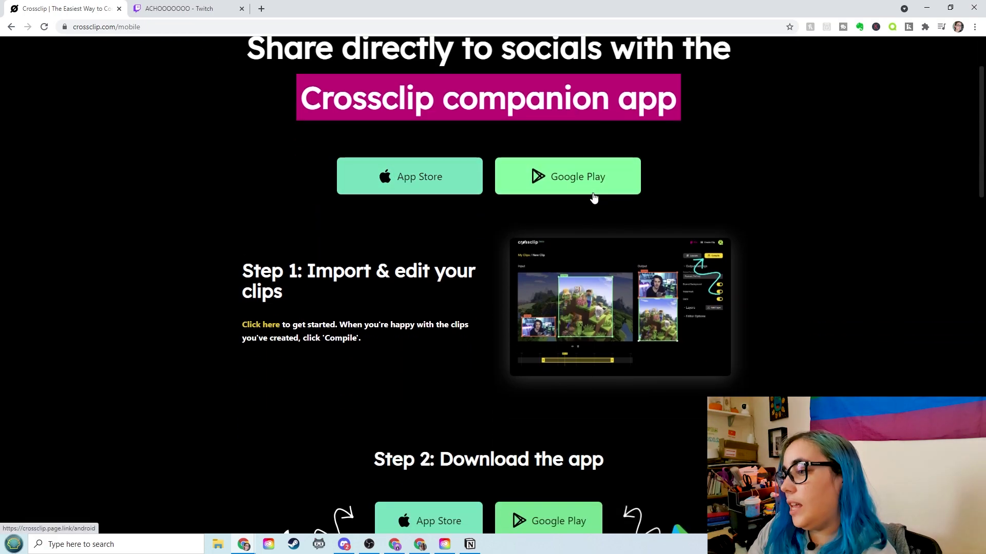
{"action": "scroll", "coordinate": [203, 198], "scroll_direction": "down", "scroll_amount": 2}
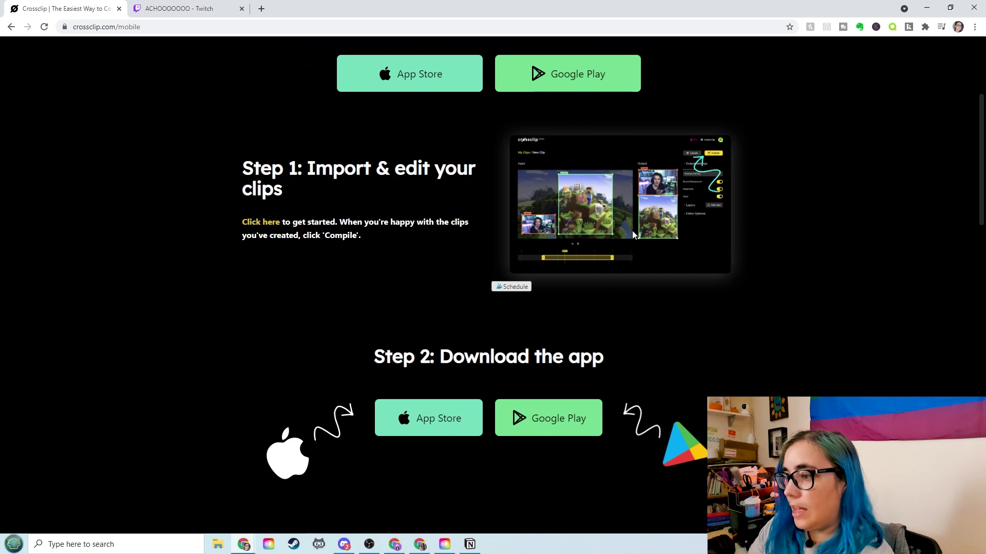
{"action": "scroll", "coordinate": [157, 252], "scroll_direction": "down", "scroll_amount": 7}
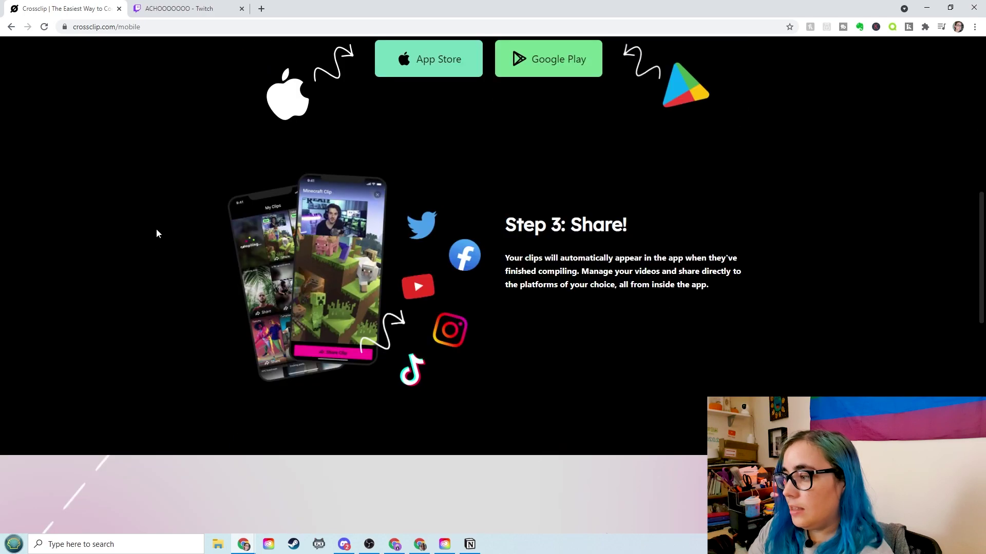
{"action": "scroll", "coordinate": [156, 229], "scroll_direction": "down", "scroll_amount": 12}
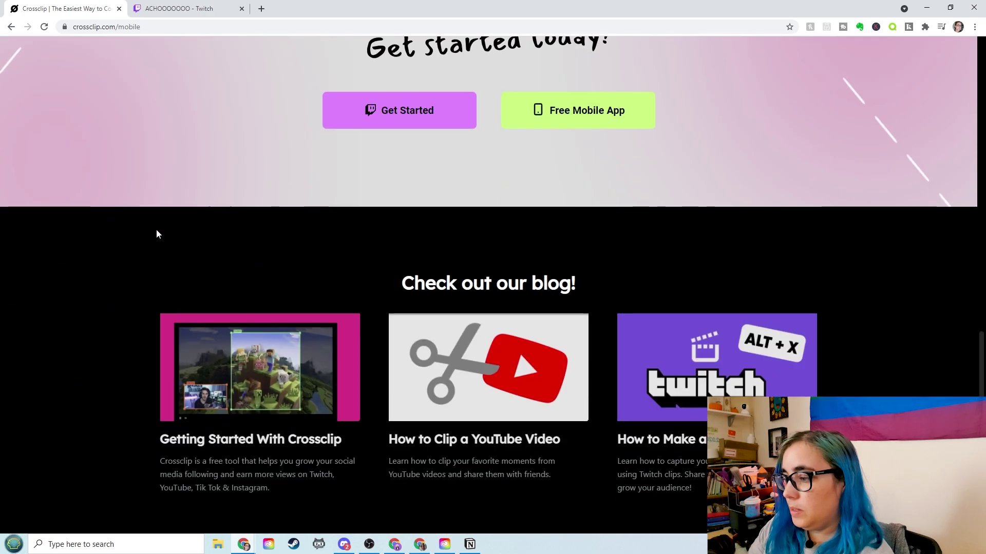
{"action": "scroll", "coordinate": [156, 230], "scroll_direction": "down", "scroll_amount": 3}
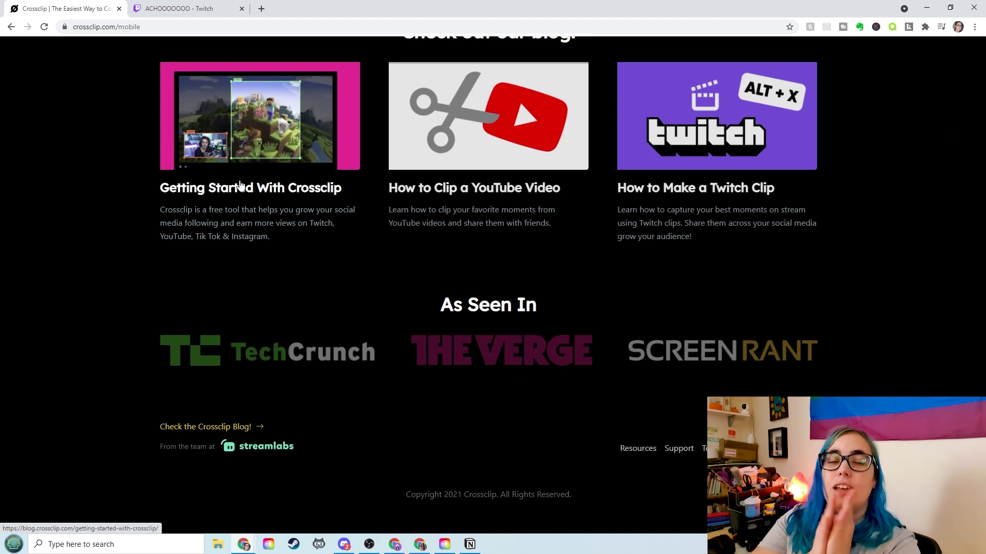